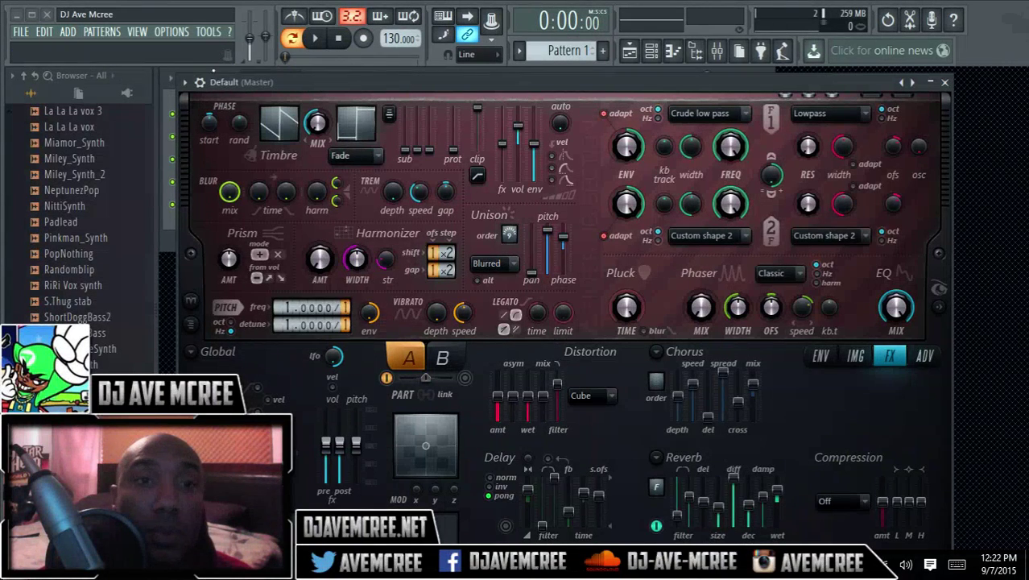
Open the second Default Harmor channel, routed to Insert 1, from the channel rack and reposition its window higher on the screen.
{"action": "left_click_drag", "start_coordinate": [215, 81], "coordinate": [221, 114]}
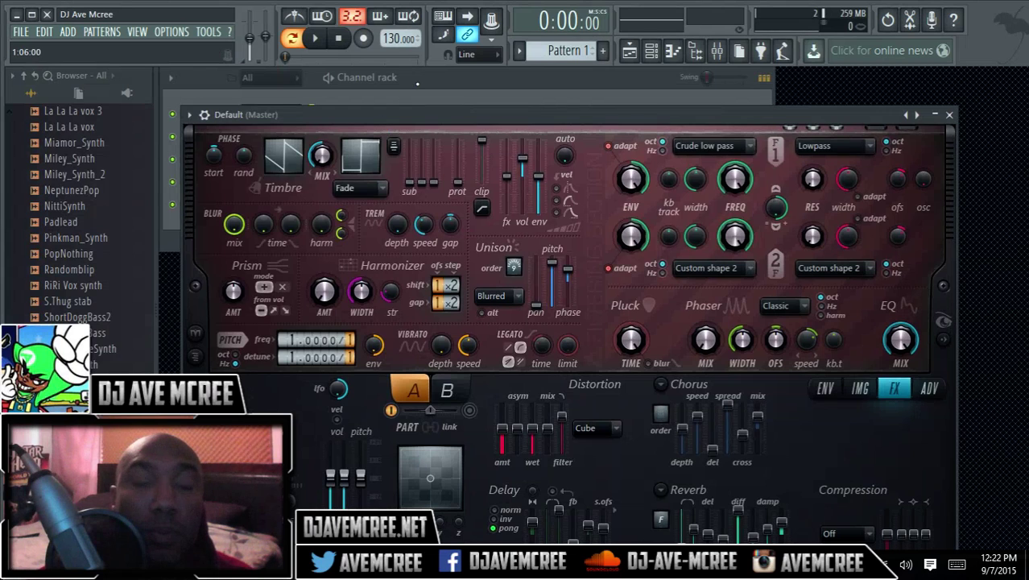
{"action": "left_click", "coordinate": [417, 84]}
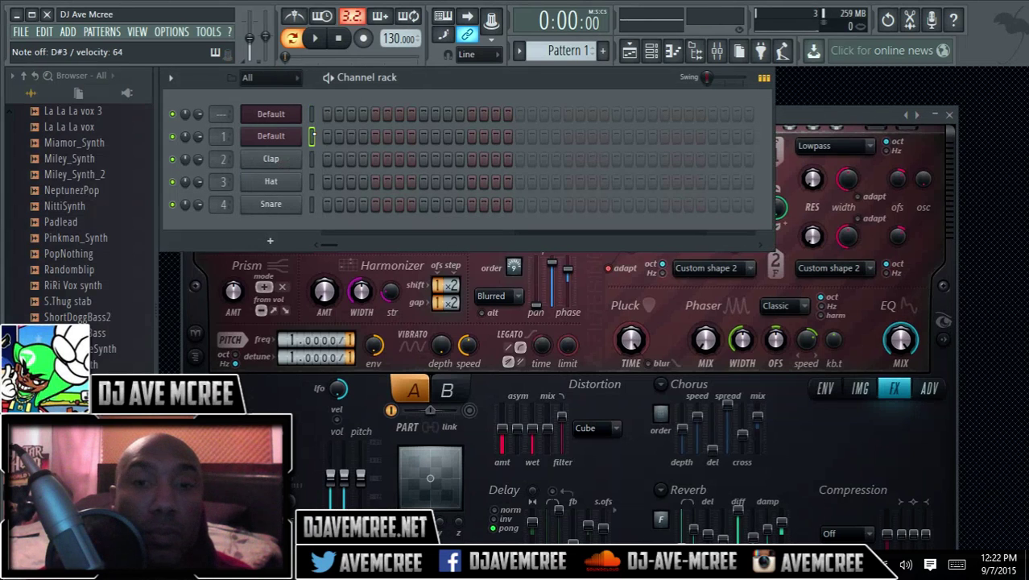
{"action": "left_click", "coordinate": [288, 137]}
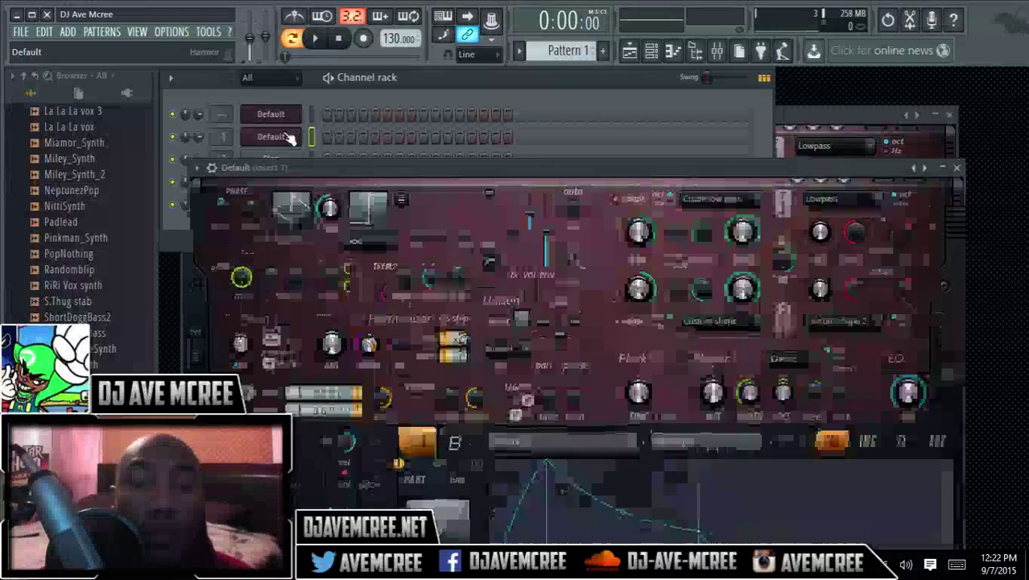
{"action": "left_click_drag", "start_coordinate": [428, 170], "coordinate": [413, 86]}
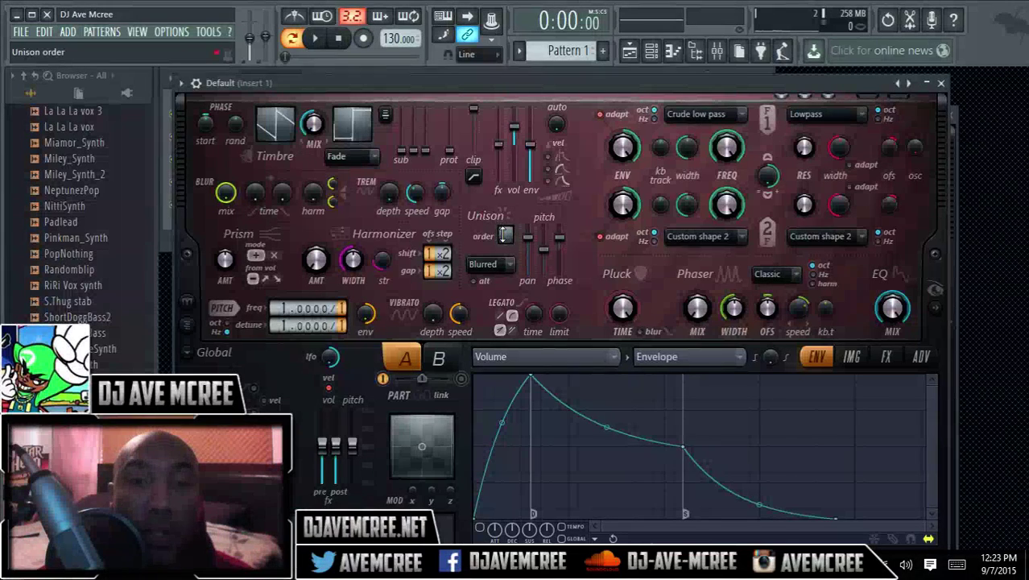
Raise the unison pan and pitch amounts, try several unison orders including 9, 3 and 6, and settle on order 8.
{"action": "scroll", "coordinate": [503, 234], "scroll_direction": "up", "scroll_amount": 1}
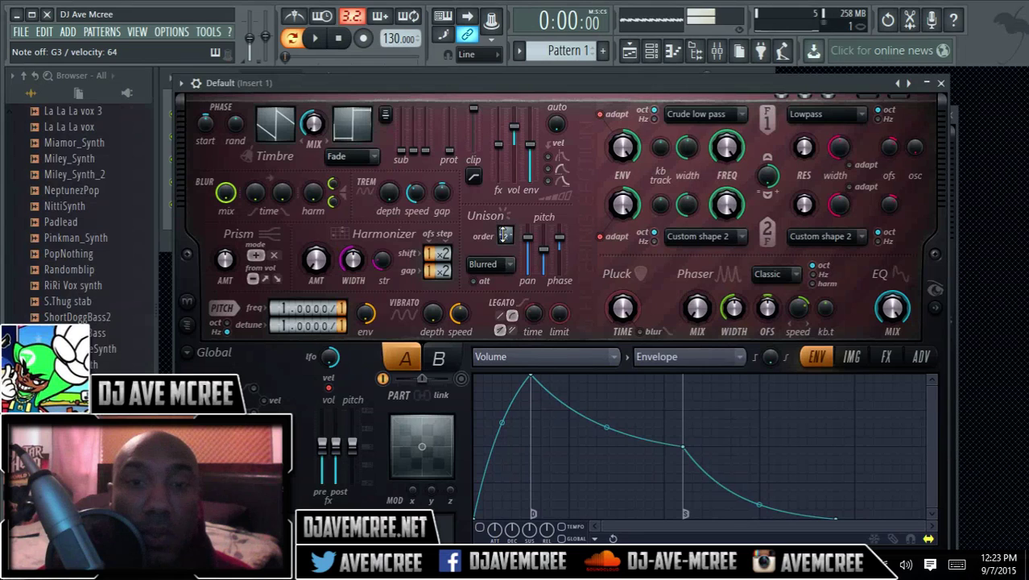
{"action": "left_click_drag", "start_coordinate": [545, 253], "coordinate": [538, 232]}
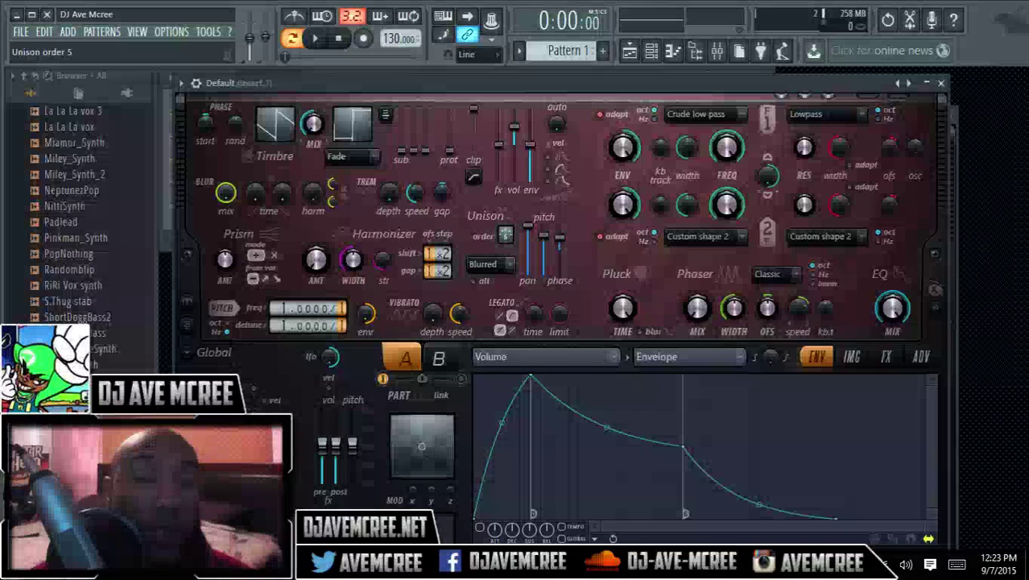
{"action": "scroll", "coordinate": [505, 235], "scroll_direction": "up", "scroll_amount": 4}
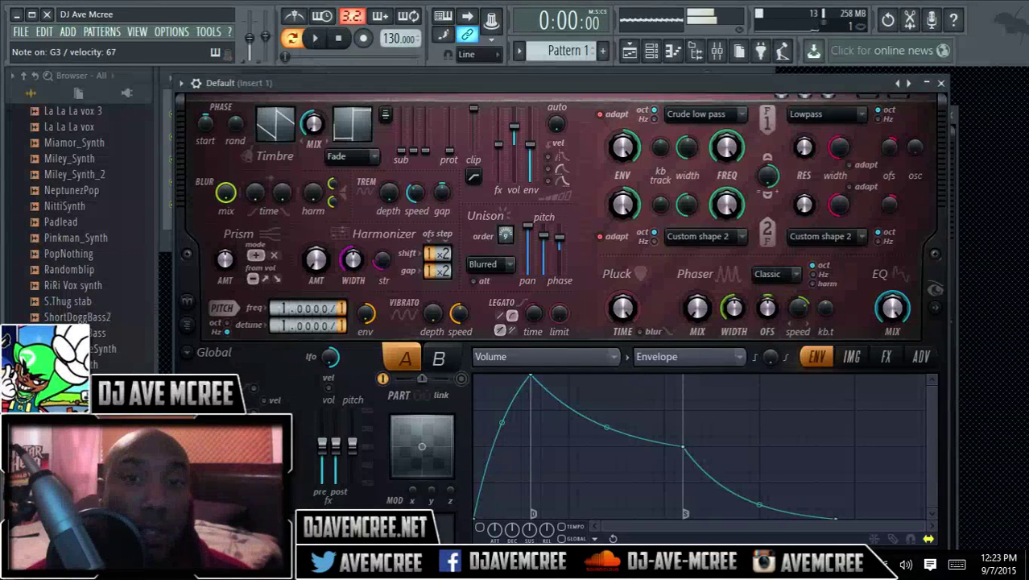
{"action": "scroll", "coordinate": [505, 234], "scroll_direction": "down", "scroll_amount": 3}
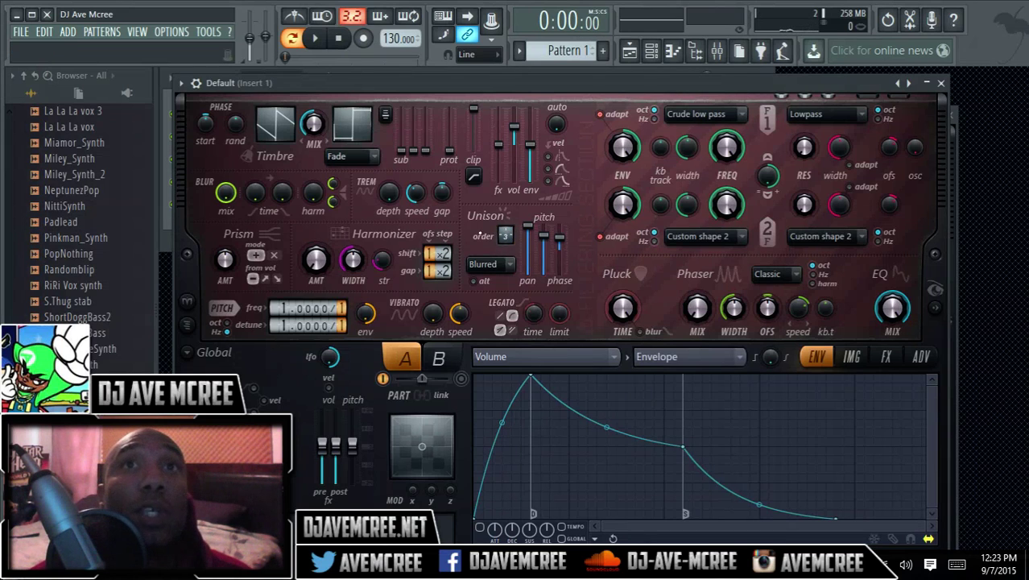
{"action": "scroll", "coordinate": [505, 234], "scroll_direction": "up", "scroll_amount": 1}
{"action": "scroll", "coordinate": [505, 235], "scroll_direction": "up", "scroll_amount": 2}
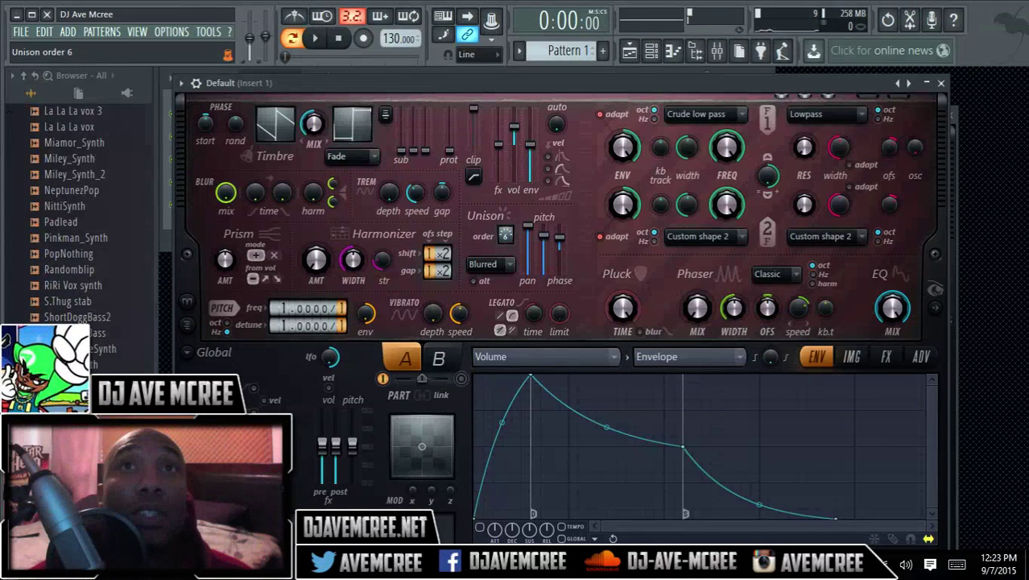
{"action": "scroll", "coordinate": [505, 234], "scroll_direction": "up", "scroll_amount": 1}
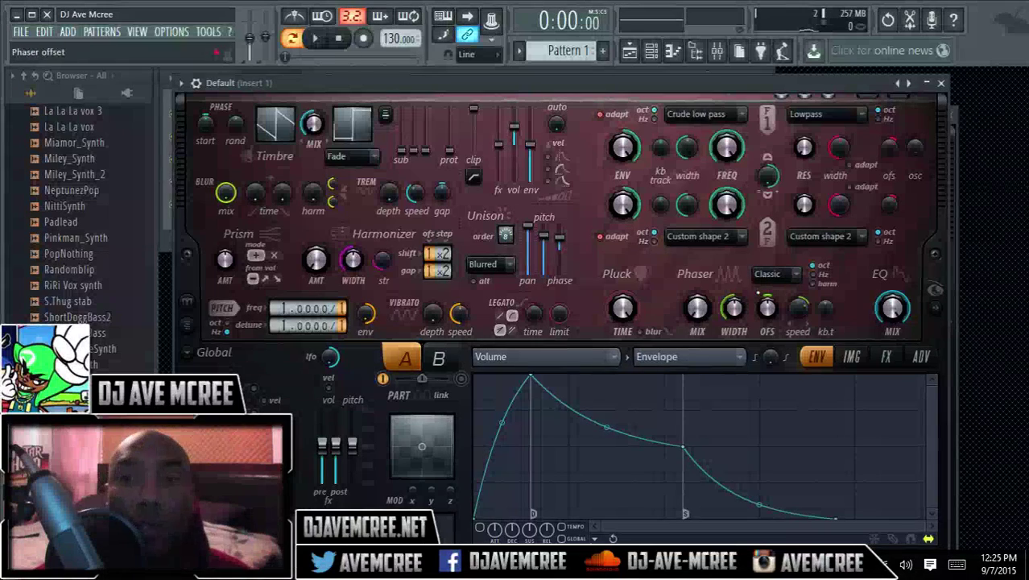
Show the effects page, try the Classic distortion, and set the distortion type to Log.
{"action": "left_click", "coordinate": [887, 357]}
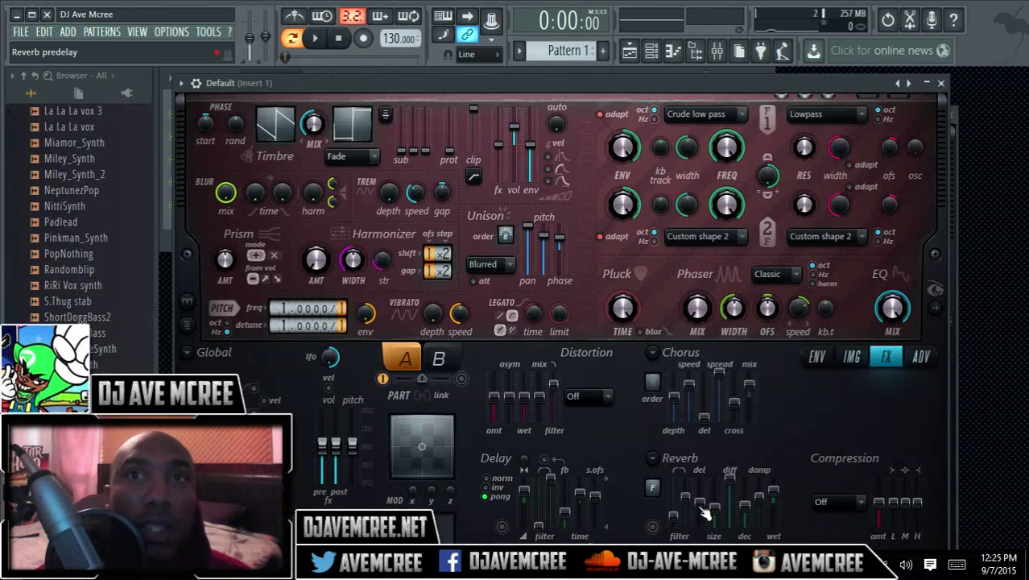
{"action": "left_click", "coordinate": [611, 397]}
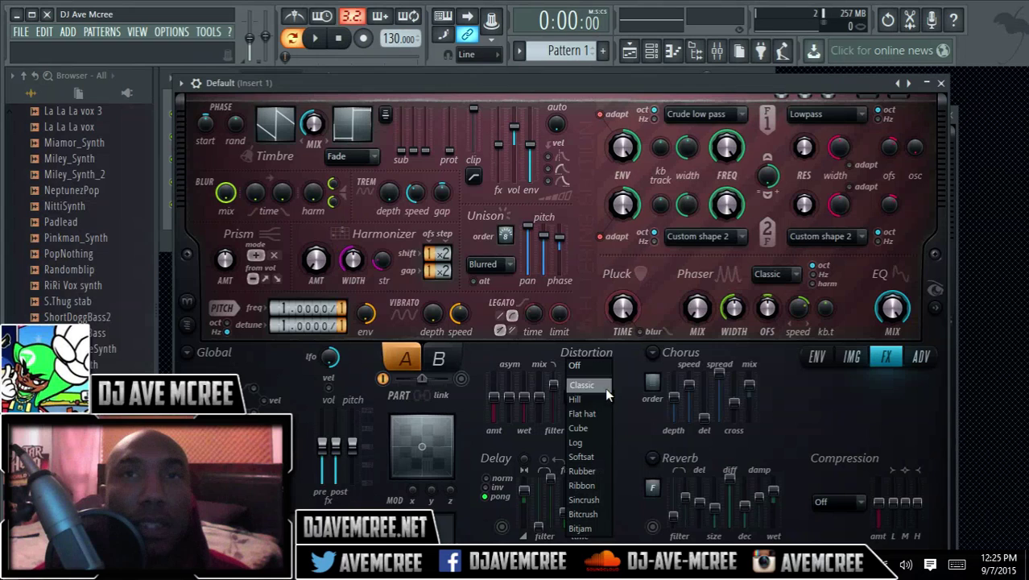
{"action": "left_click", "coordinate": [592, 387]}
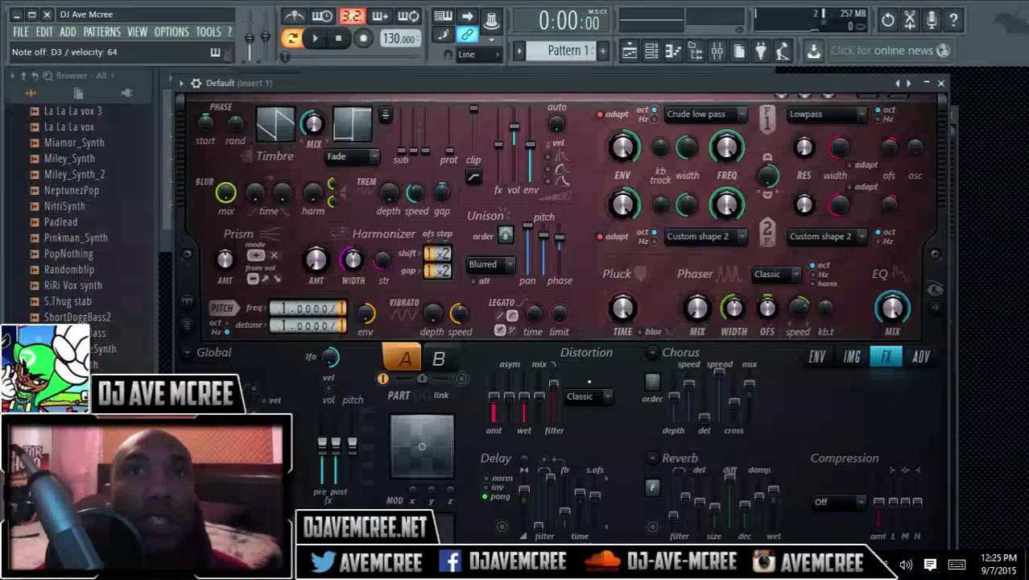
{"action": "left_click", "coordinate": [607, 396]}
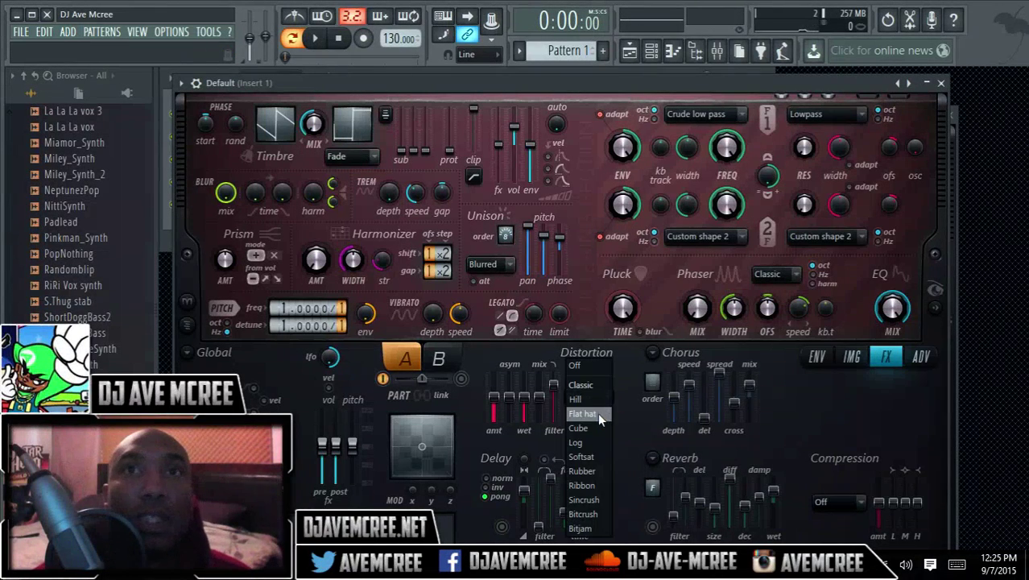
{"action": "left_click", "coordinate": [596, 442]}
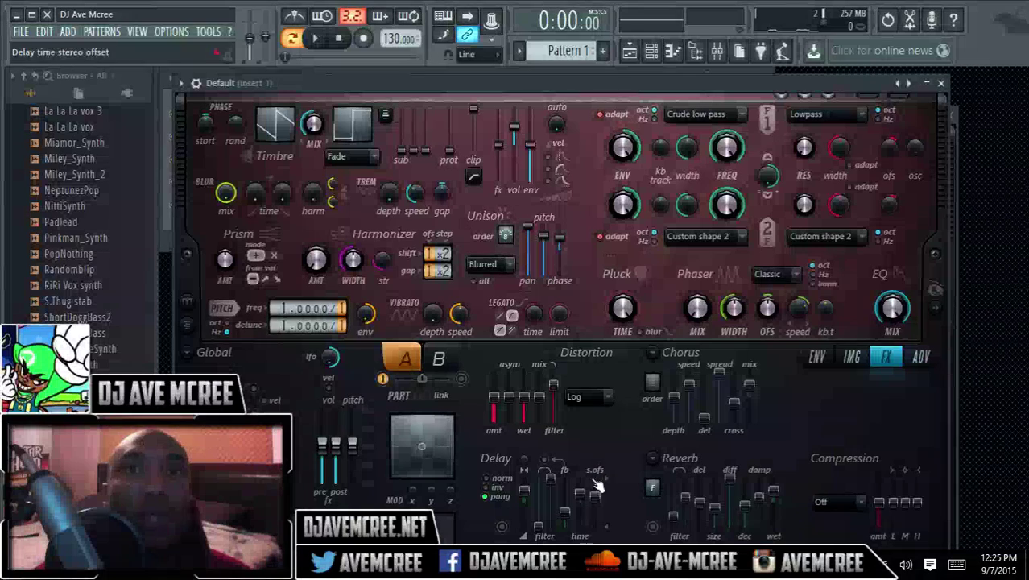
Try the delay effect on and off, and switch on the reverb.
{"action": "left_click", "coordinate": [502, 527]}
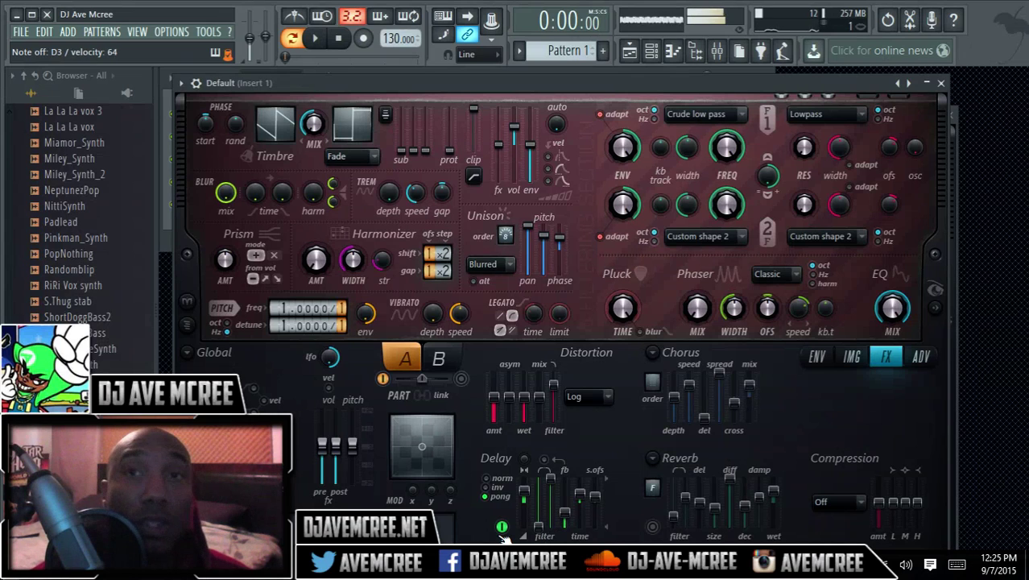
{"action": "left_click", "coordinate": [653, 528]}
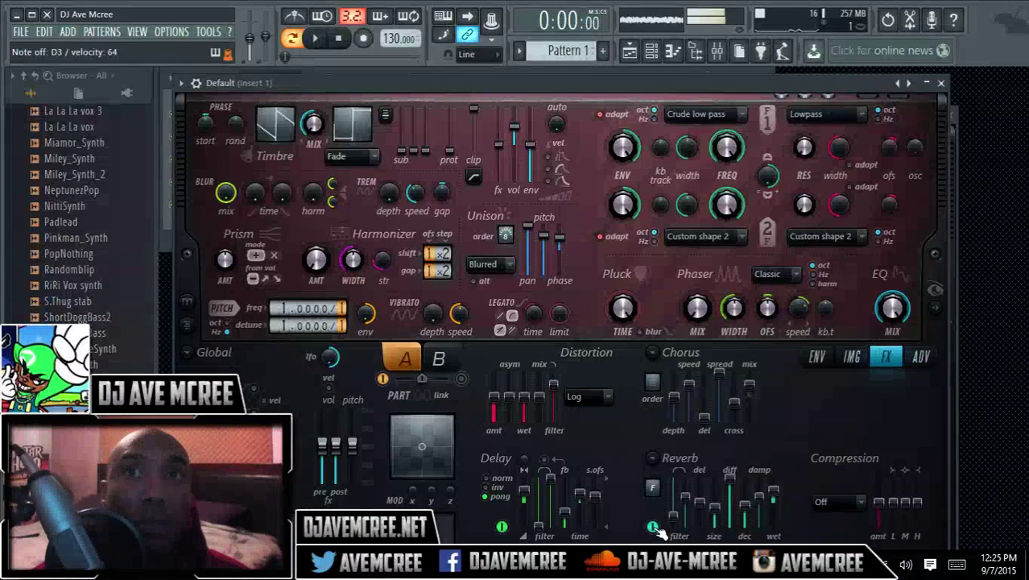
{"action": "left_click", "coordinate": [502, 527]}
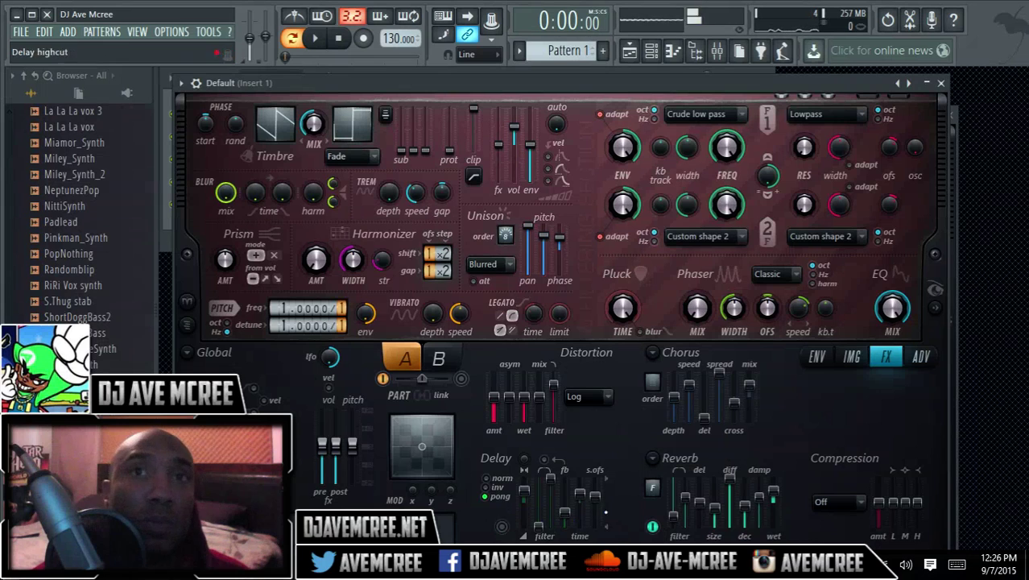
Set the compression to Limiting and try lower clipping thresholds, ending just below the maximum.
{"action": "left_click", "coordinate": [859, 504]}
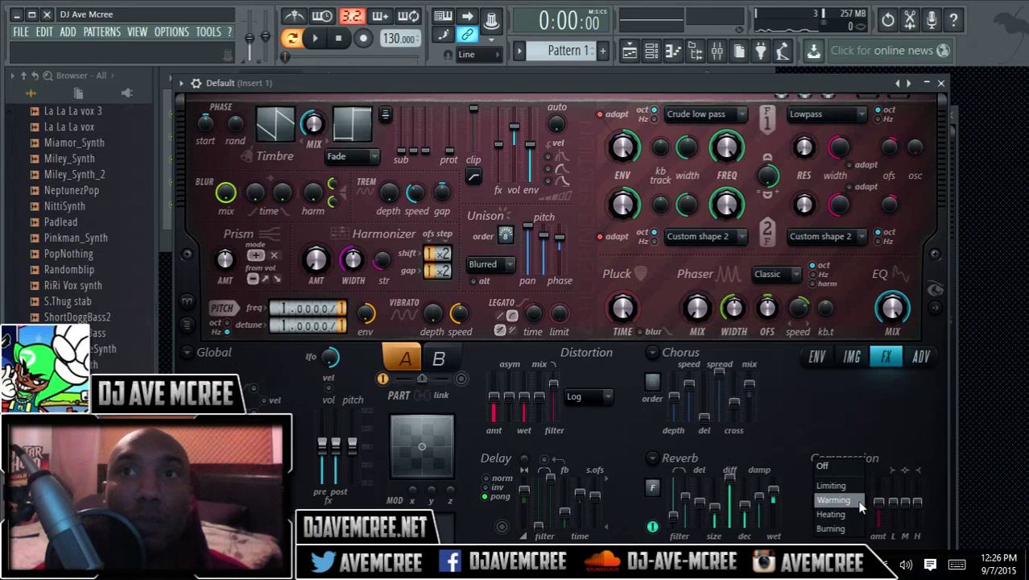
{"action": "left_click", "coordinate": [850, 487]}
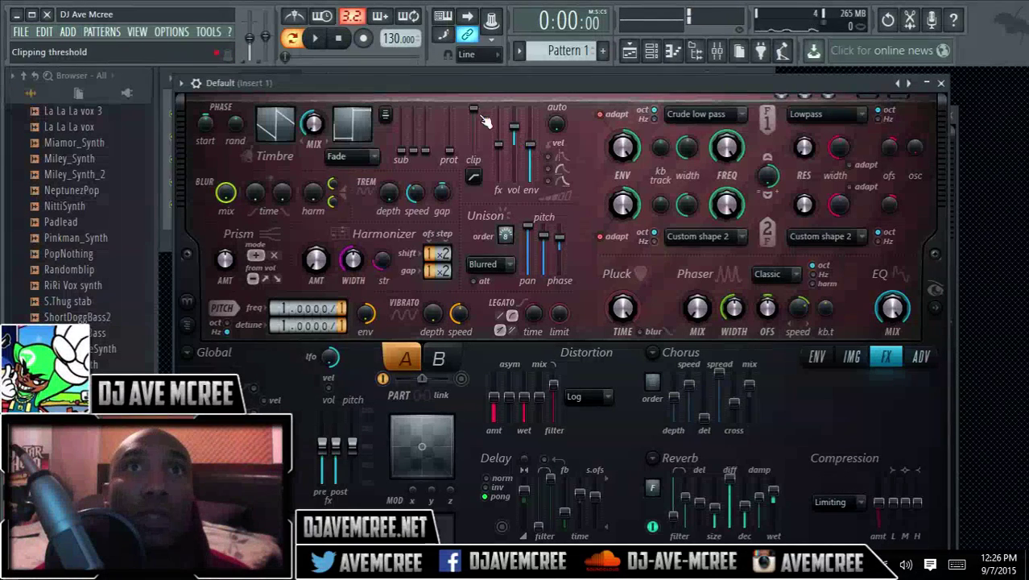
{"action": "left_click_drag", "start_coordinate": [474, 112], "coordinate": [474, 124]}
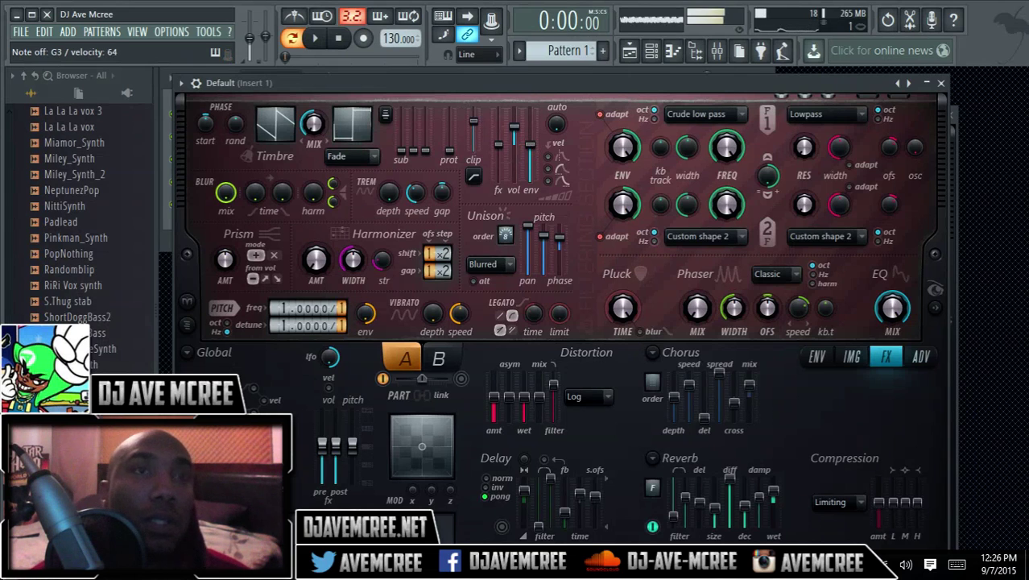
{"action": "left_click_drag", "start_coordinate": [474, 123], "coordinate": [474, 136]}
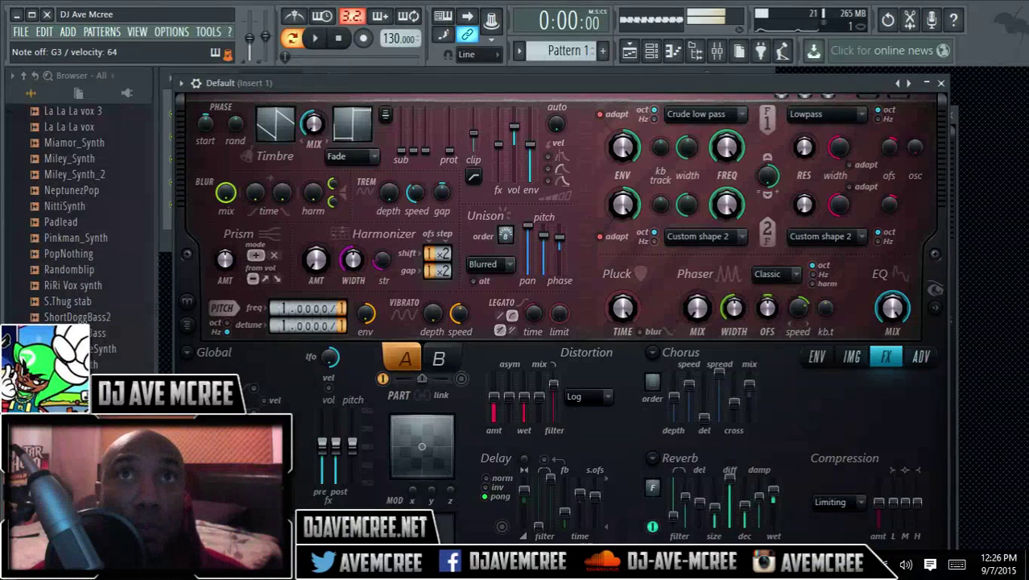
{"action": "left_click_drag", "start_coordinate": [473, 133], "coordinate": [475, 113]}
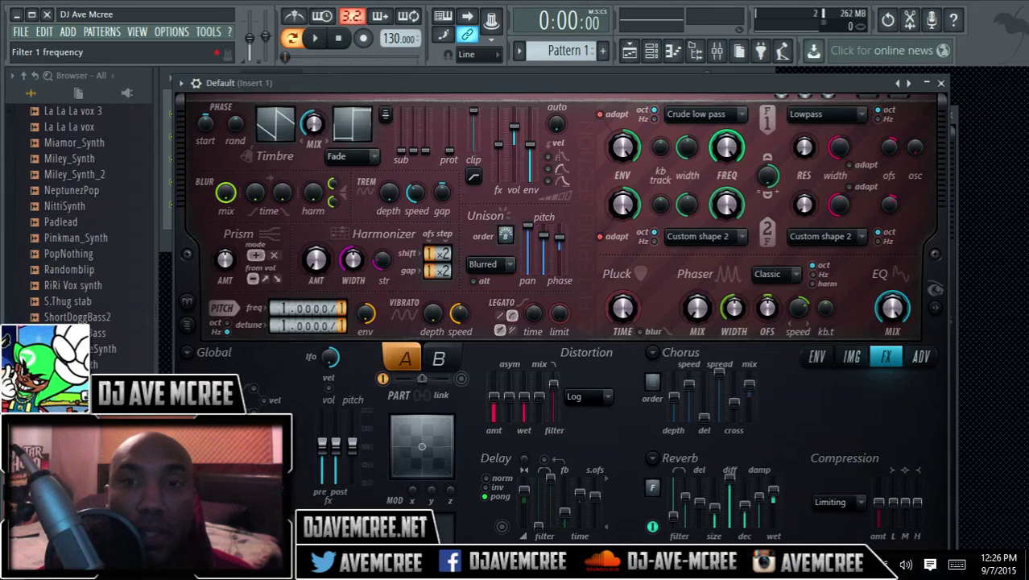
Lower the filter 1 frequency to about 4% and enable the glide switch in the Global section.
{"action": "left_click_drag", "start_coordinate": [727, 147], "coordinate": [727, 198]}
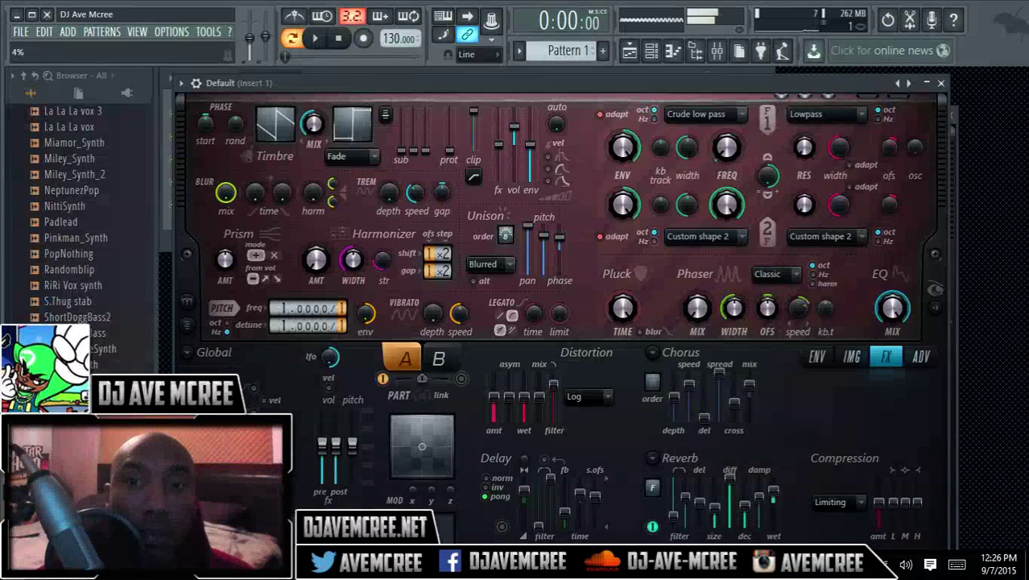
{"action": "mouse_move", "coordinate": [727, 197]}
{"action": "left_mouse_down"}
{"action": "mouse_move", "coordinate": [726, 182]}
{"action": "mouse_move", "coordinate": [726, 199]}
{"action": "left_mouse_up"}
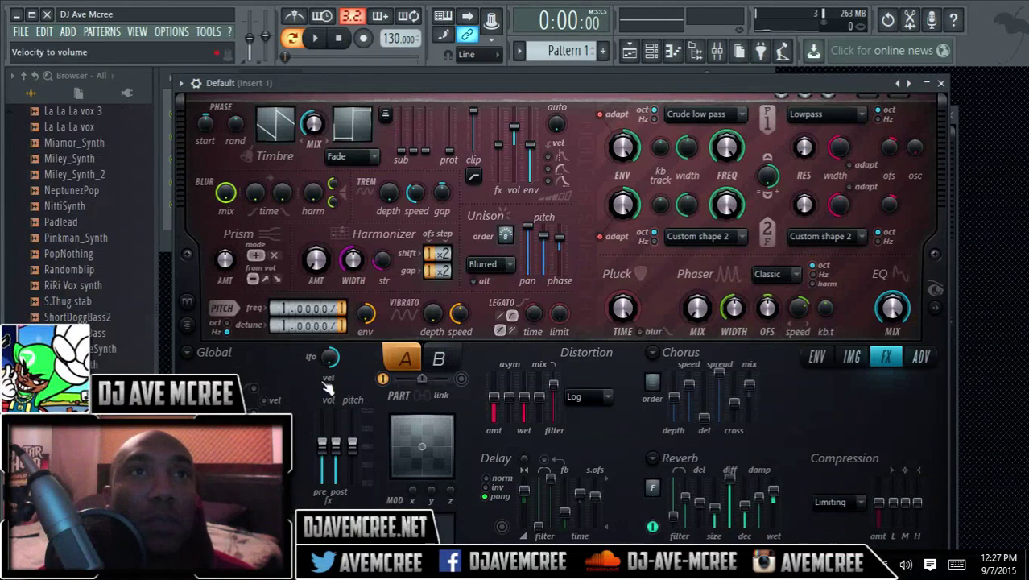
{"action": "left_click", "coordinate": [256, 390]}
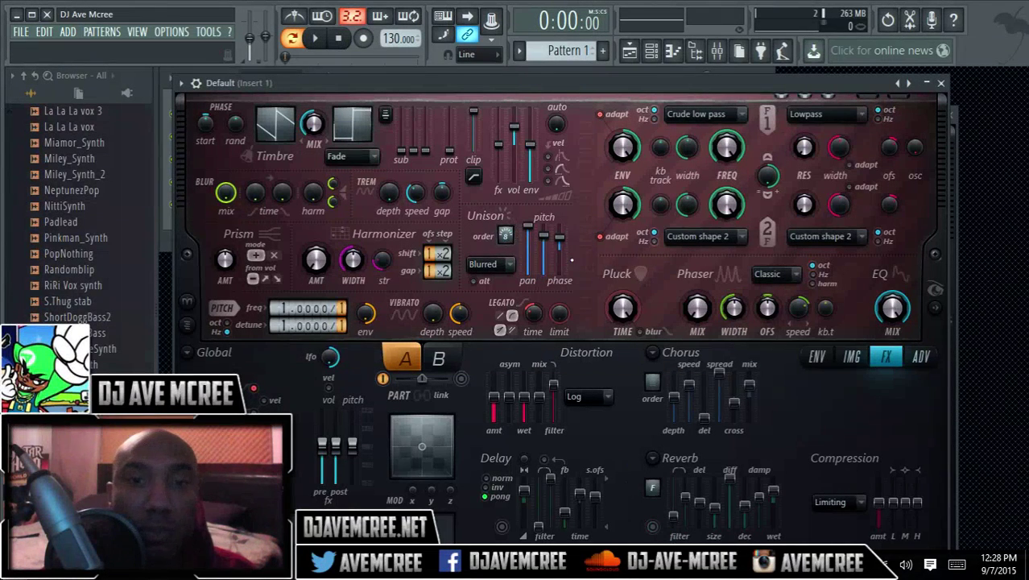
Lower the unison pan to its minimum, readjust the unison pitch amount, and reduce the unison order to 2.
{"action": "left_click_drag", "start_coordinate": [529, 228], "coordinate": [529, 274]}
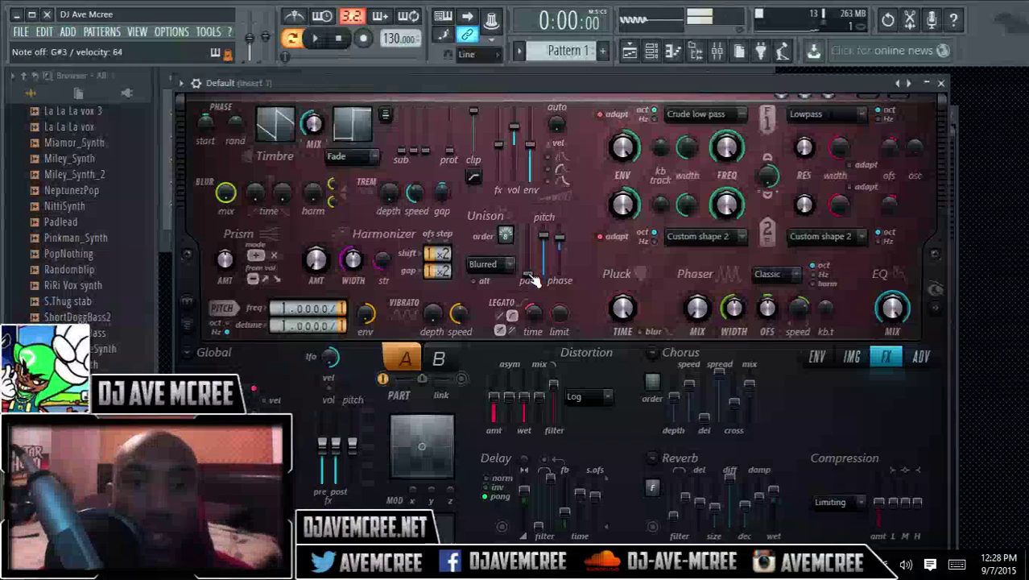
{"action": "left_click_drag", "start_coordinate": [543, 235], "coordinate": [544, 274]}
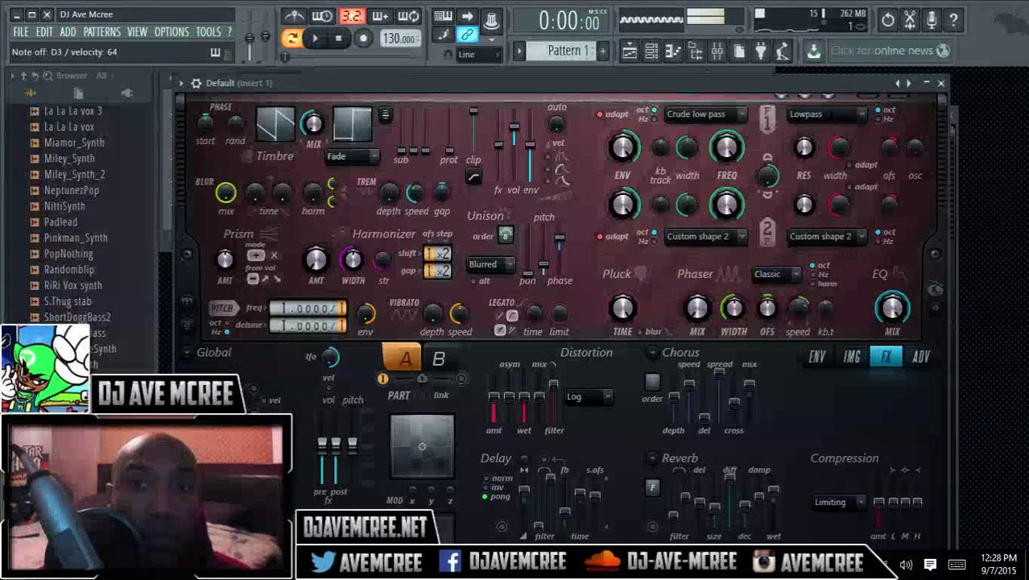
{"action": "left_click_drag", "start_coordinate": [543, 264], "coordinate": [505, 265]}
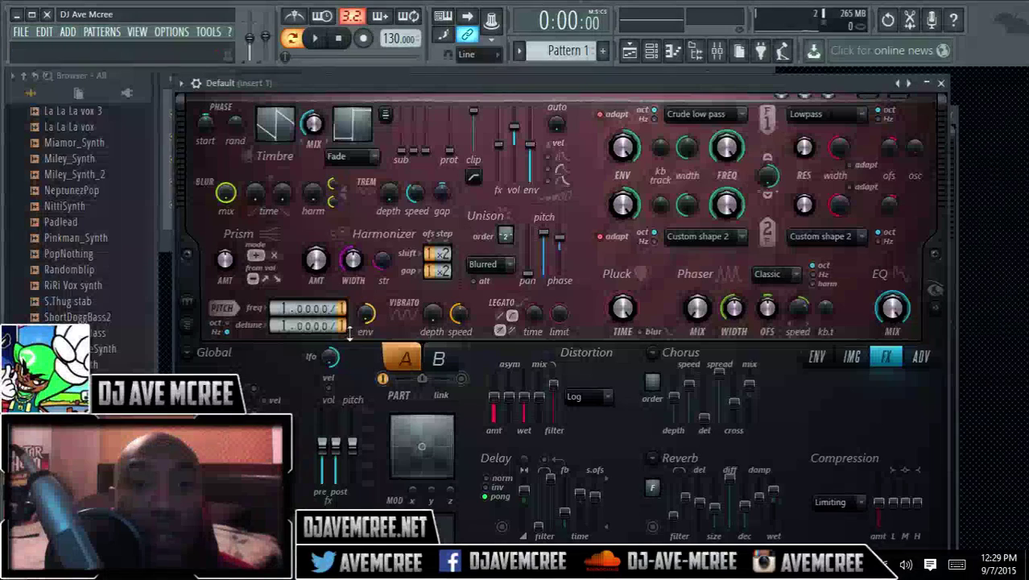
Try pitch detune values of 1.0000/2 and 1.0030/1, and restore the detune to 1.0000/1.
{"action": "left_click_drag", "start_coordinate": [350, 334], "coordinate": [350, 322]}
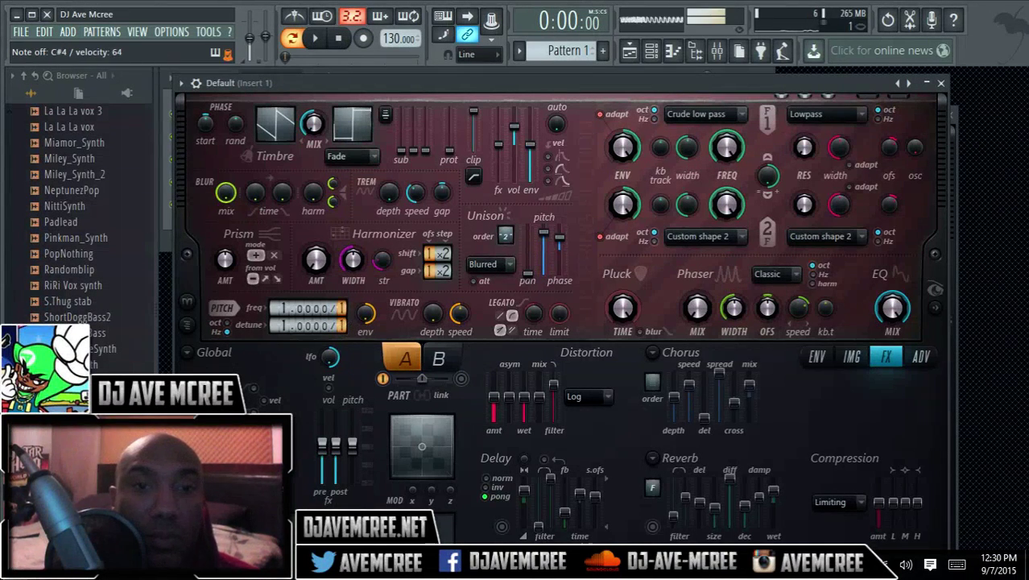
{"action": "left_click_drag", "start_coordinate": [341, 325], "coordinate": [342, 316]}
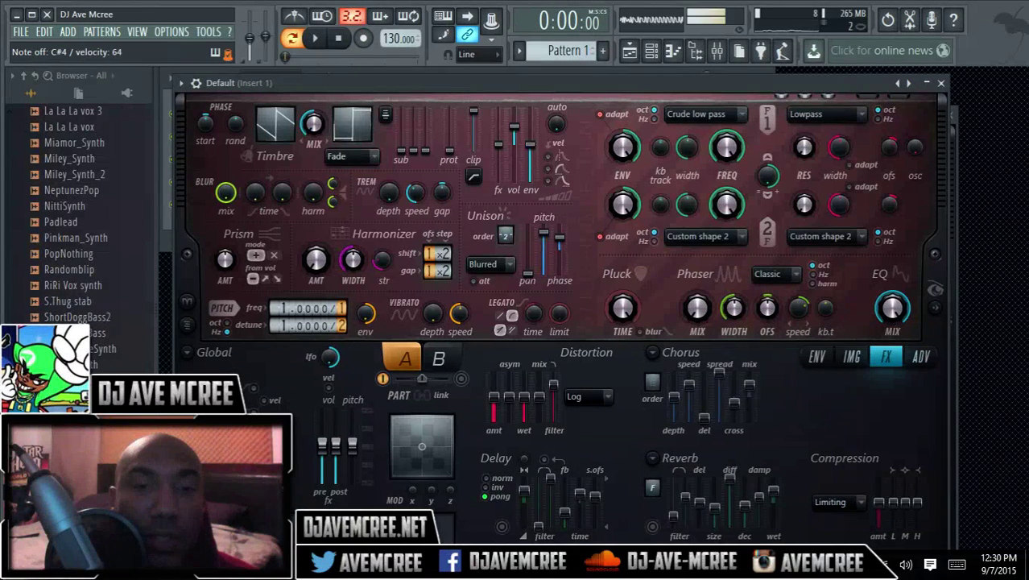
{"action": "scroll", "coordinate": [344, 325], "scroll_direction": "up", "scroll_amount": 1}
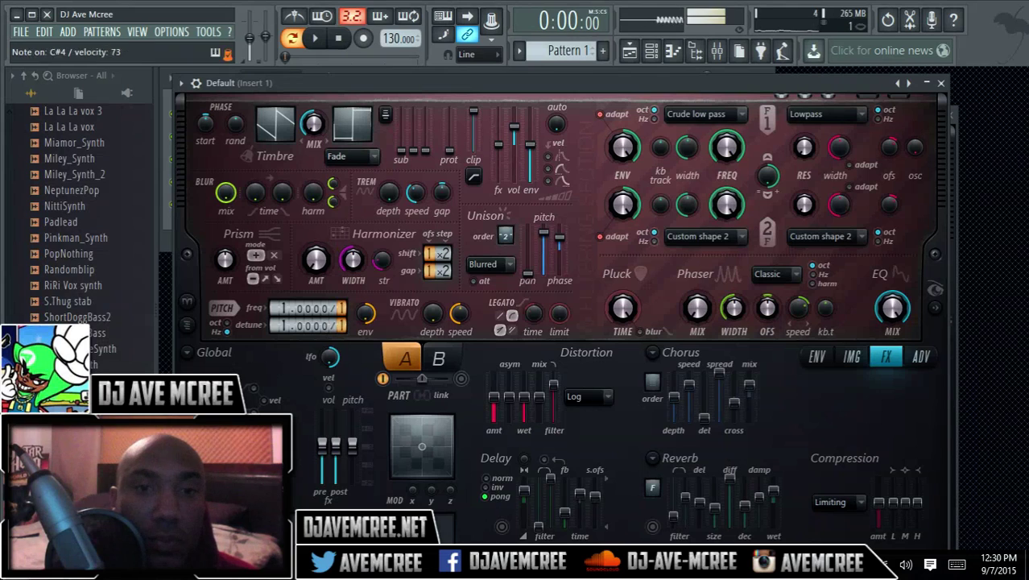
{"action": "scroll", "coordinate": [344, 325], "scroll_direction": "up", "scroll_amount": 1}
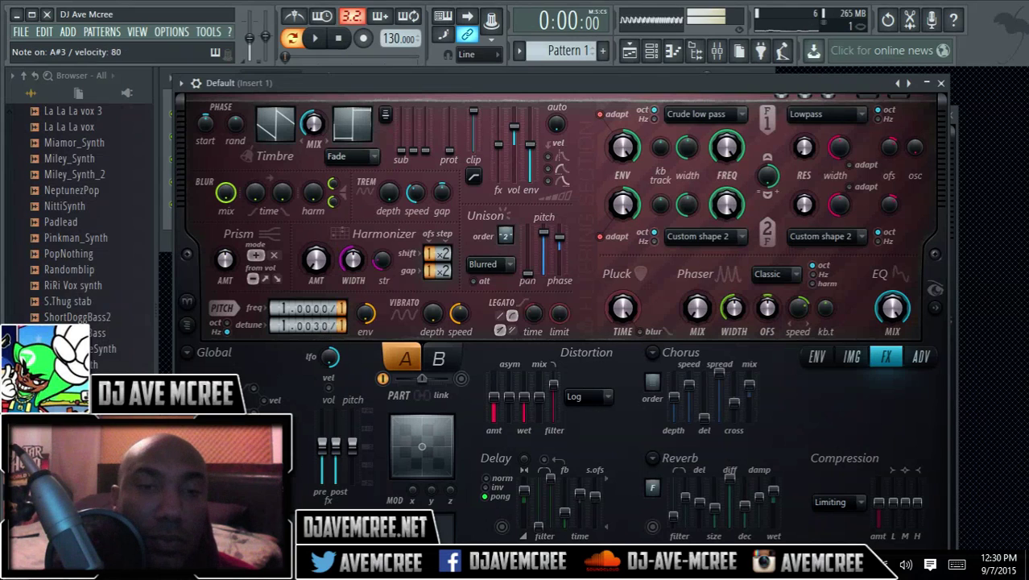
{"action": "scroll", "coordinate": [344, 326], "scroll_direction": "down", "scroll_amount": 2}
{"action": "scroll", "coordinate": [326, 325], "scroll_direction": "down", "scroll_amount": 1}
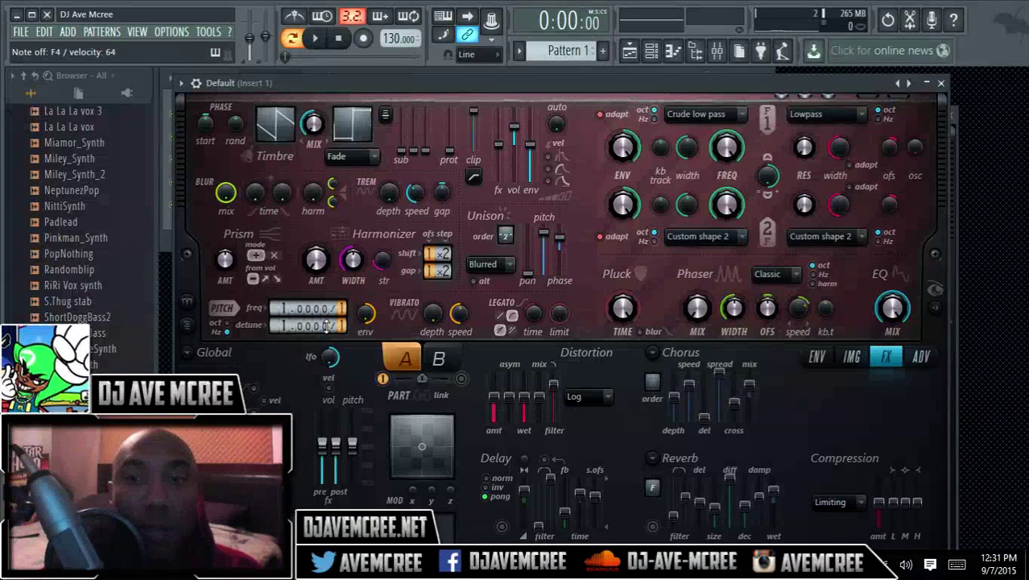
Reset the unison pan and unison pitch thickness to their defaults, and lower the unison order to its minimum.
{"action": "right_click", "coordinate": [532, 275]}
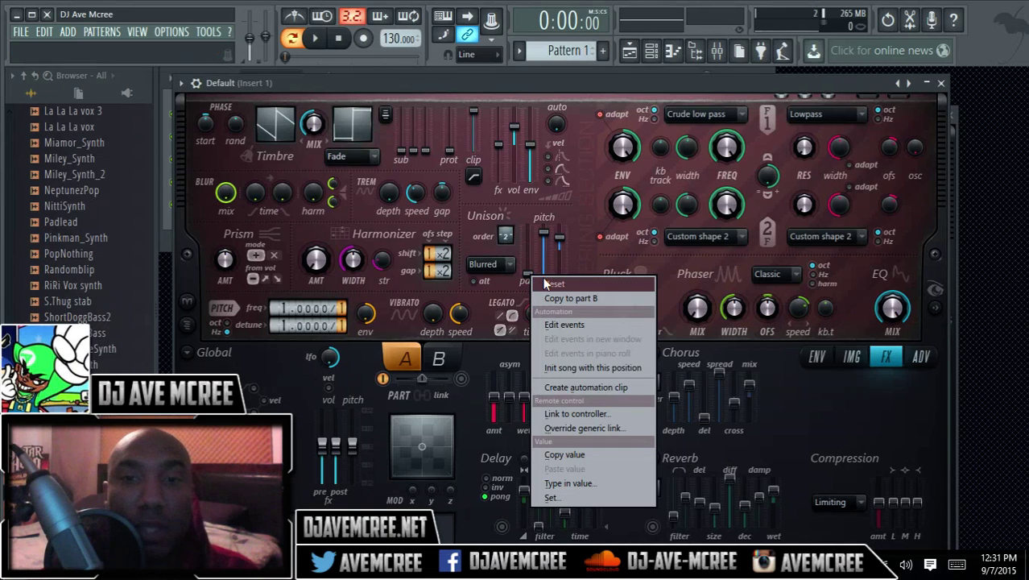
{"action": "left_click", "coordinate": [547, 281]}
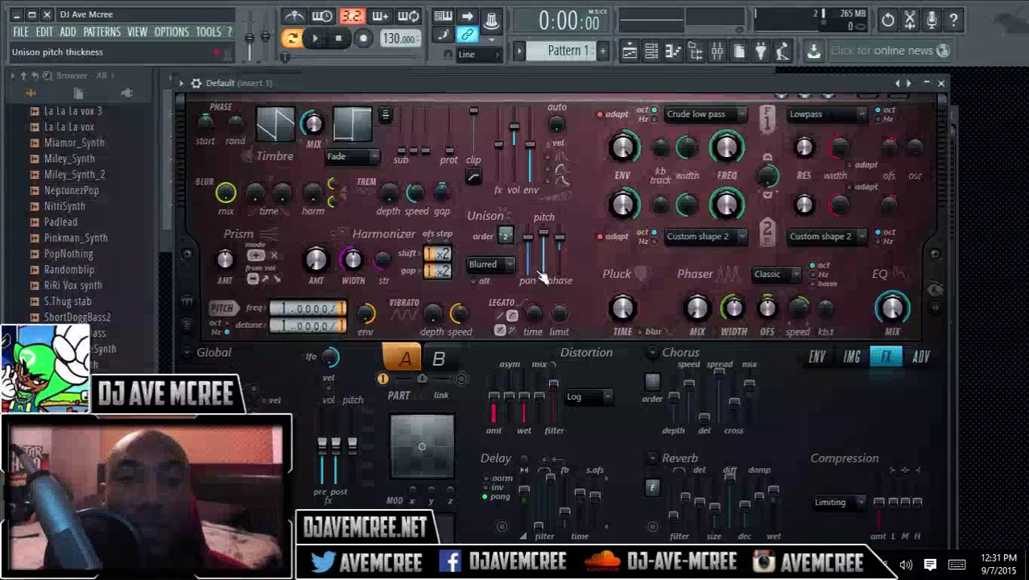
{"action": "right_click", "coordinate": [546, 243]}
{"action": "left_click", "coordinate": [551, 244]}
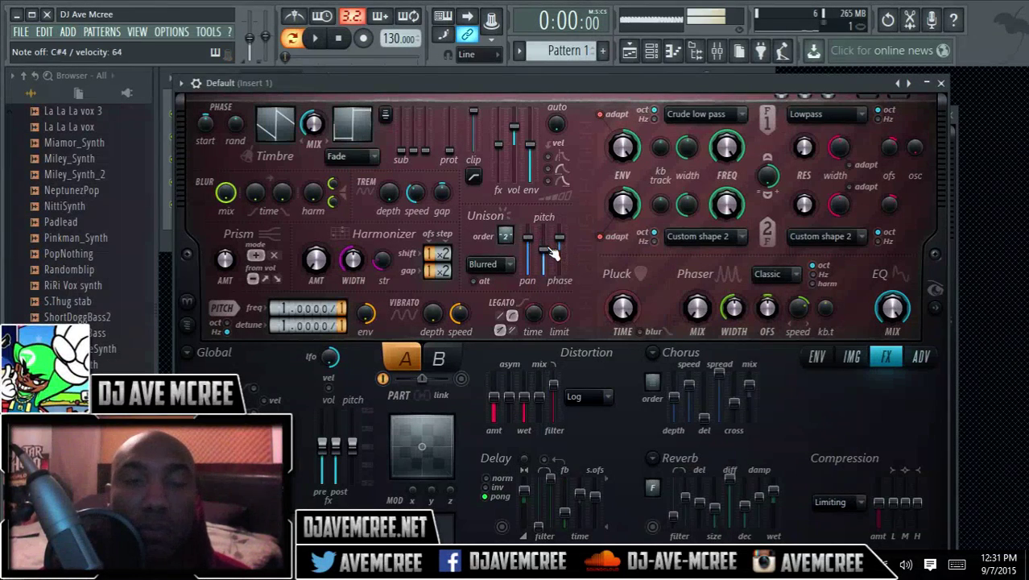
{"action": "left_click_drag", "start_coordinate": [507, 236], "coordinate": [506, 253]}
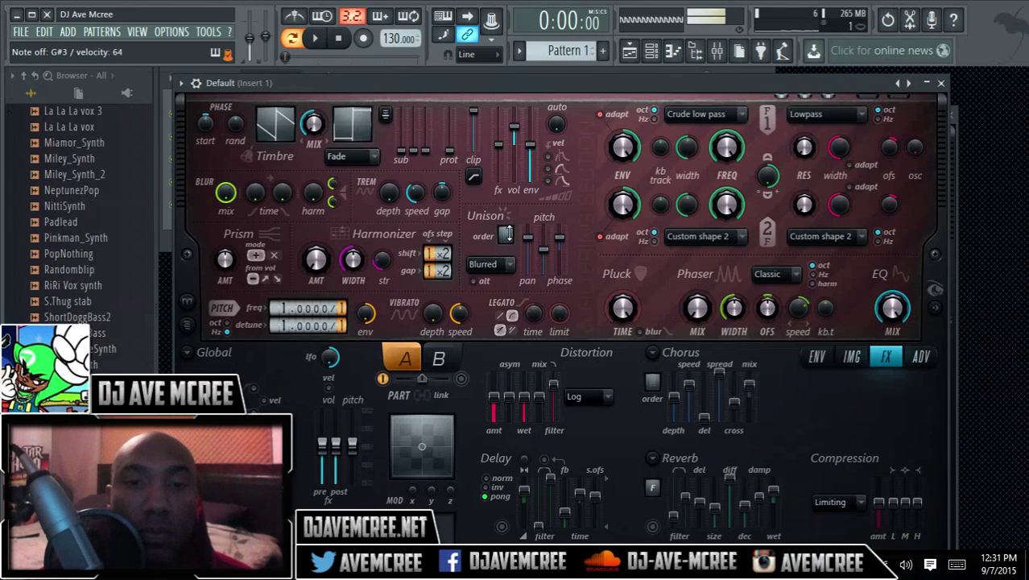
Try the sound with the distortion type set to Off, and restore the distortion type to Log.
{"action": "left_click", "coordinate": [600, 401]}
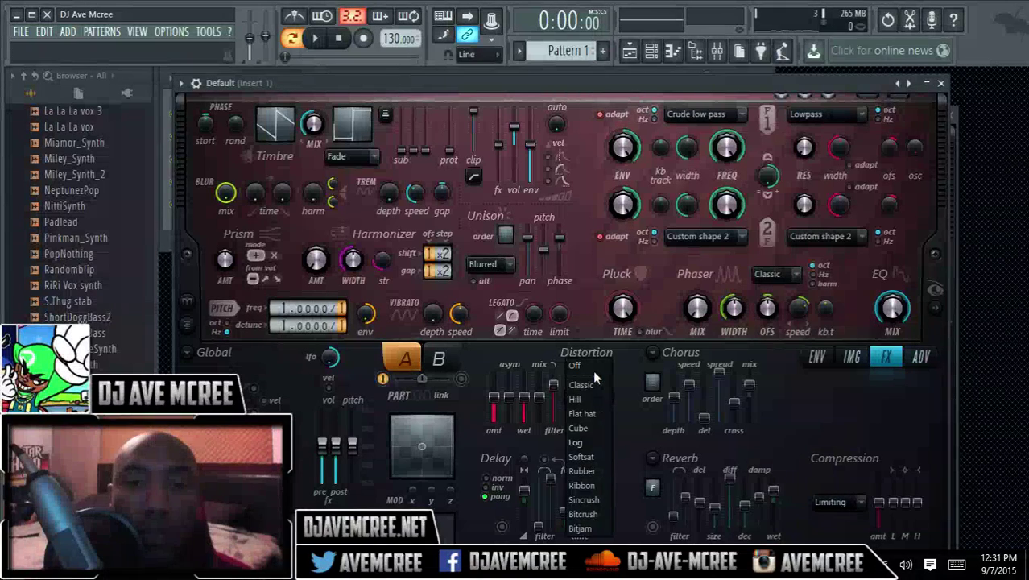
{"action": "left_click", "coordinate": [594, 368]}
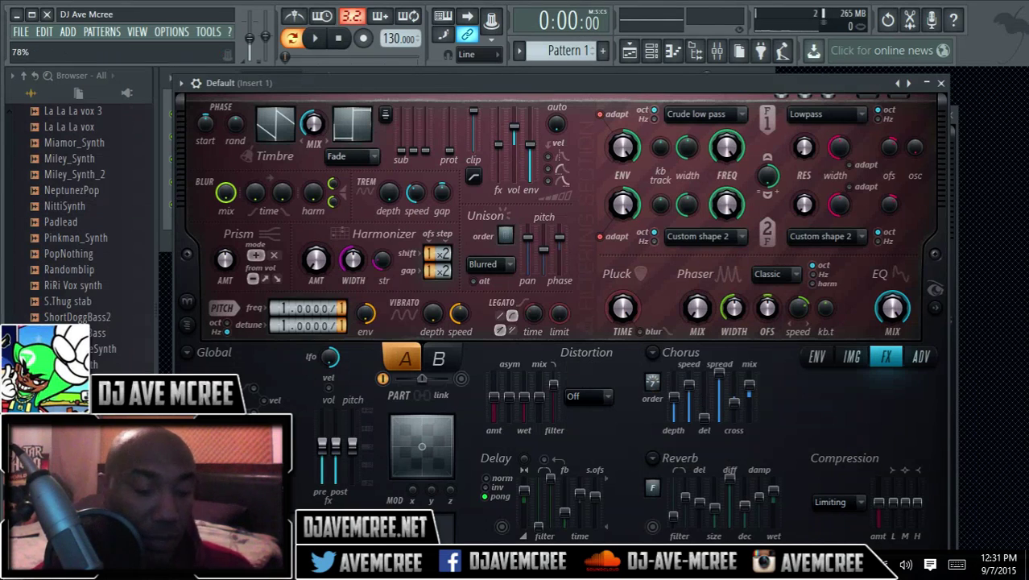
{"action": "left_click", "coordinate": [599, 395]}
{"action": "left_click", "coordinate": [592, 444]}
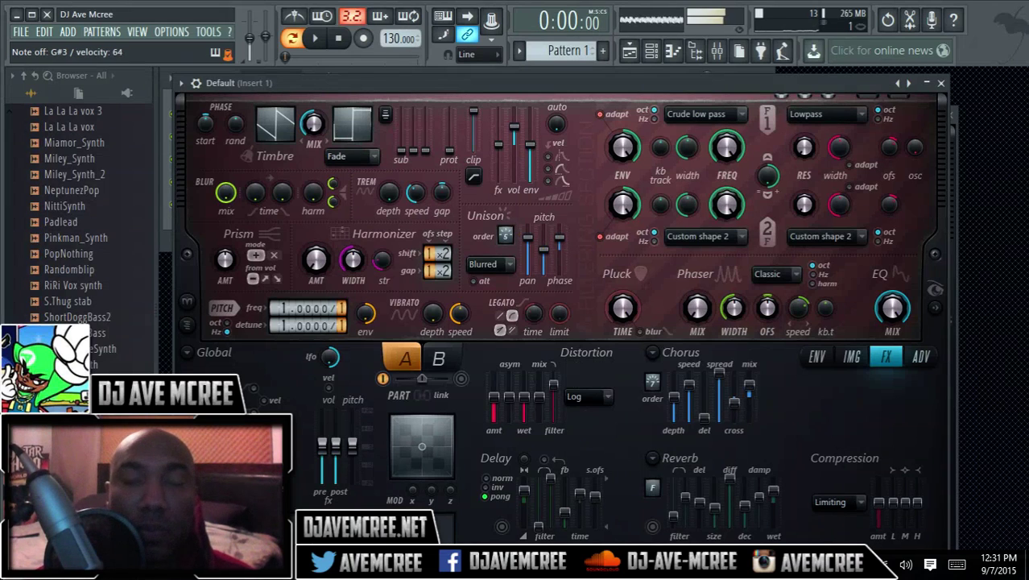
Raise the unison order to 9 and increase the unison pitch thickness to about its maximum.
{"action": "left_click_drag", "start_coordinate": [505, 234], "coordinate": [505, 218]}
{"action": "left_click_drag", "start_coordinate": [544, 250], "coordinate": [544, 231]}
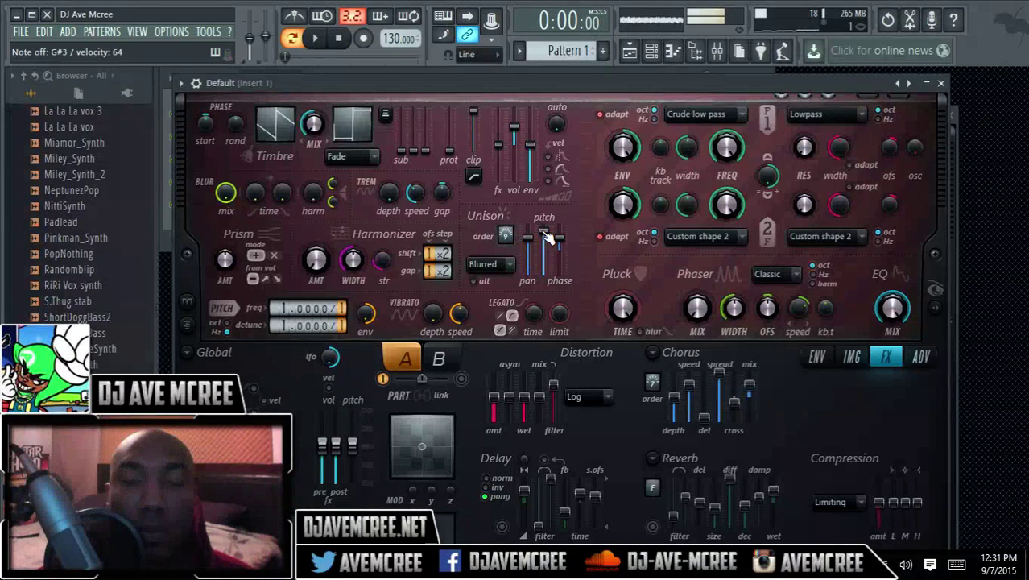